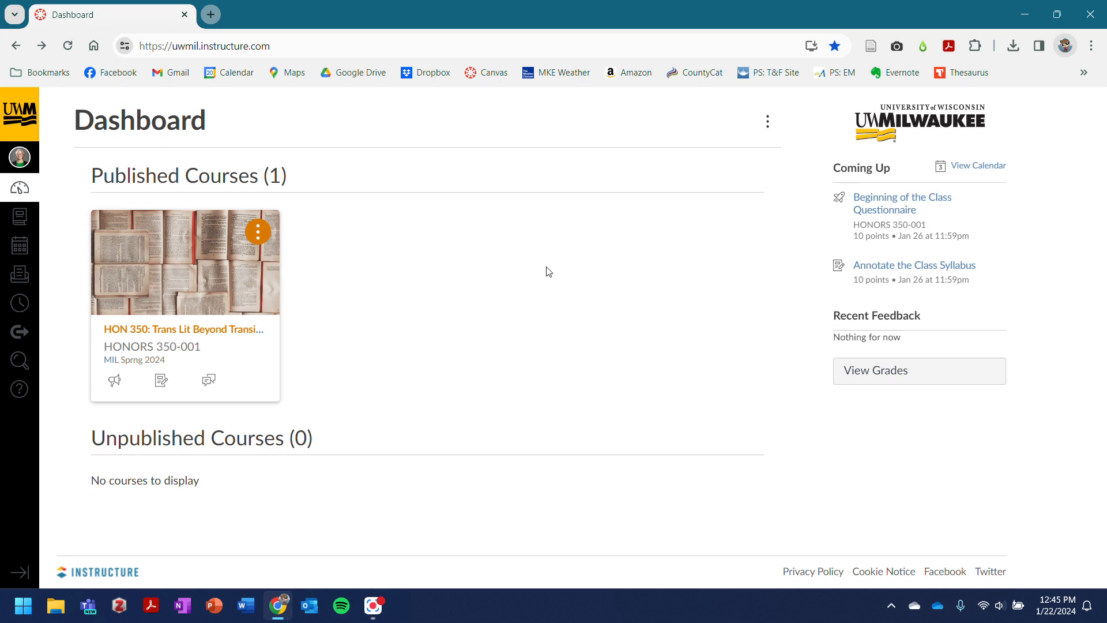
# Open the HON 350 course and download "HON 350 Course Packet Weeks 1-3 Spring 2024.pdf" from the Week 1 module
pyautogui.click(186, 287)
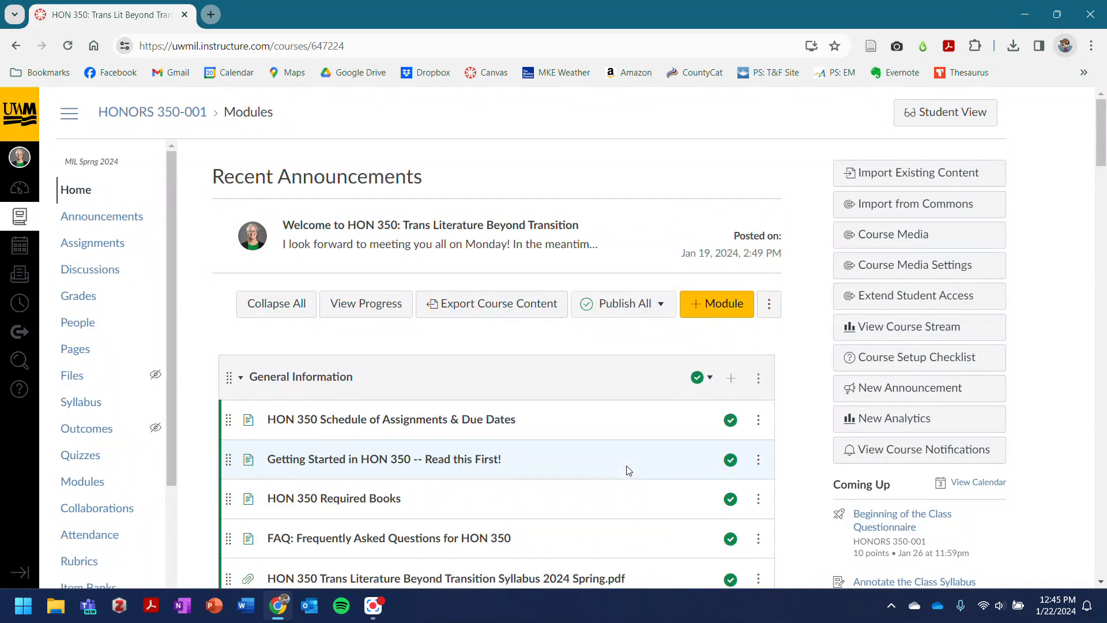
pyautogui.scroll(-7, 628, 470)
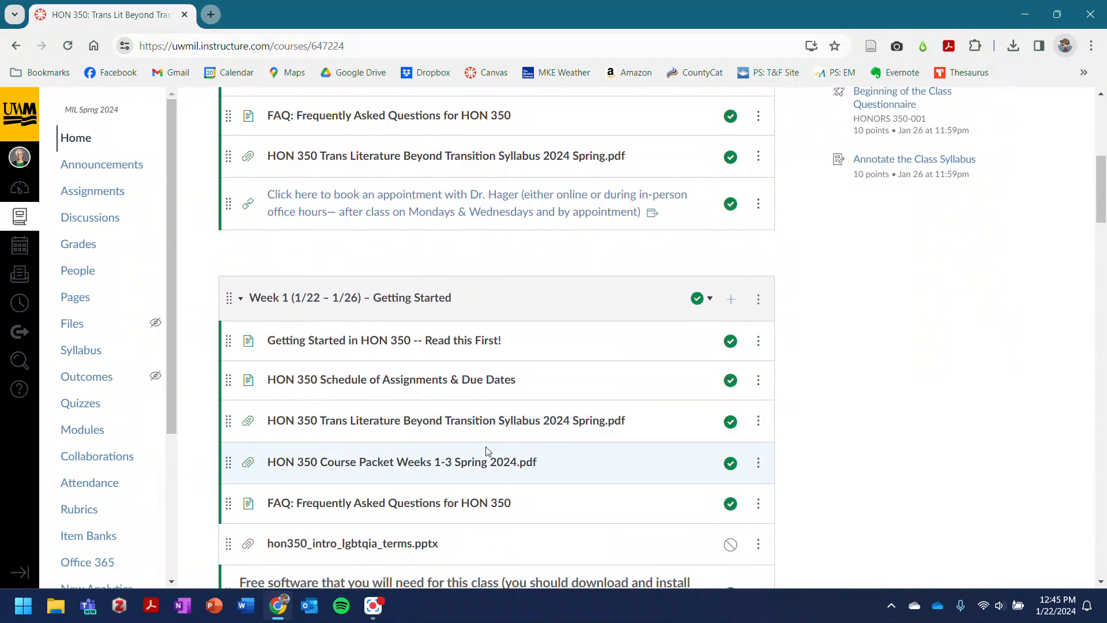
pyautogui.click(459, 462)
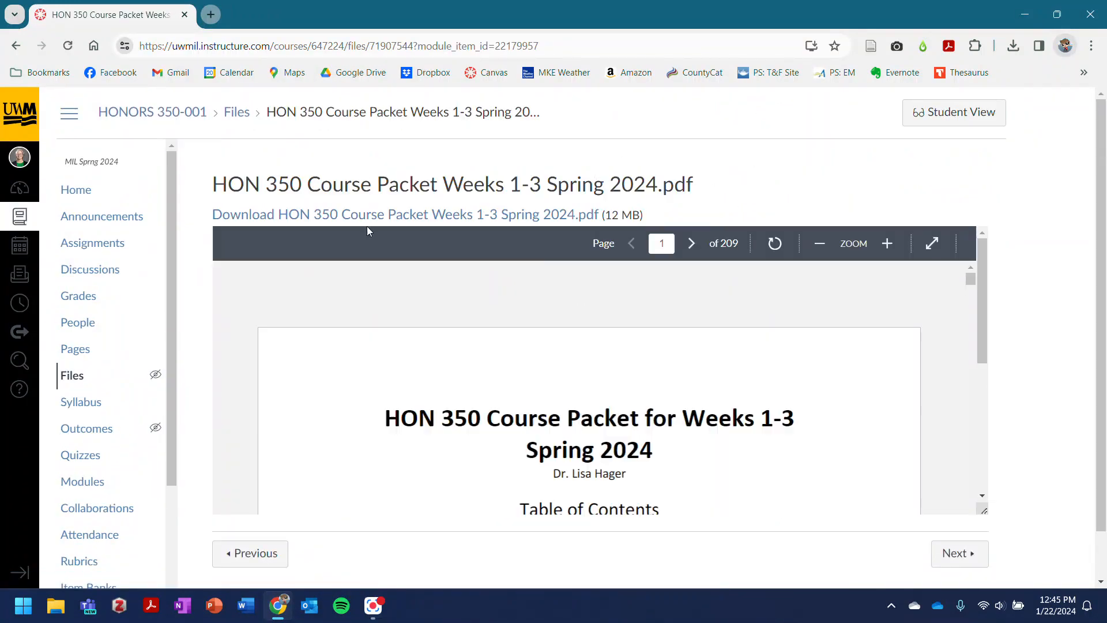
pyautogui.click(430, 216)
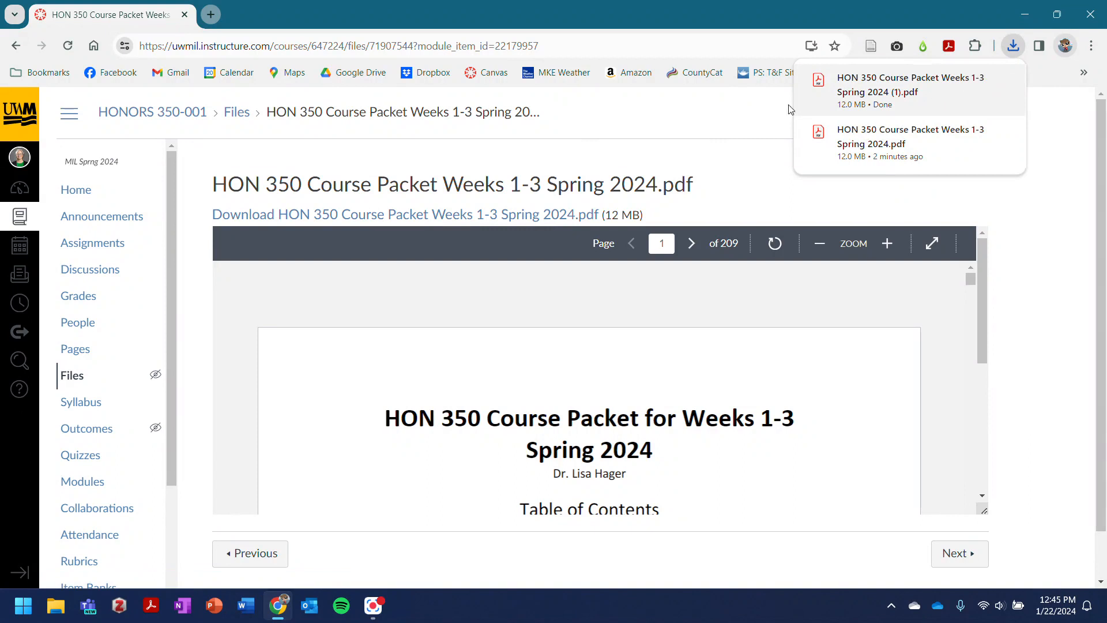
# Search the web for "adobe reader download", open Adobe's Acrobat Reader download page and deselect the McAfee Security Scan Plus add-on
pyautogui.click(211, 14)
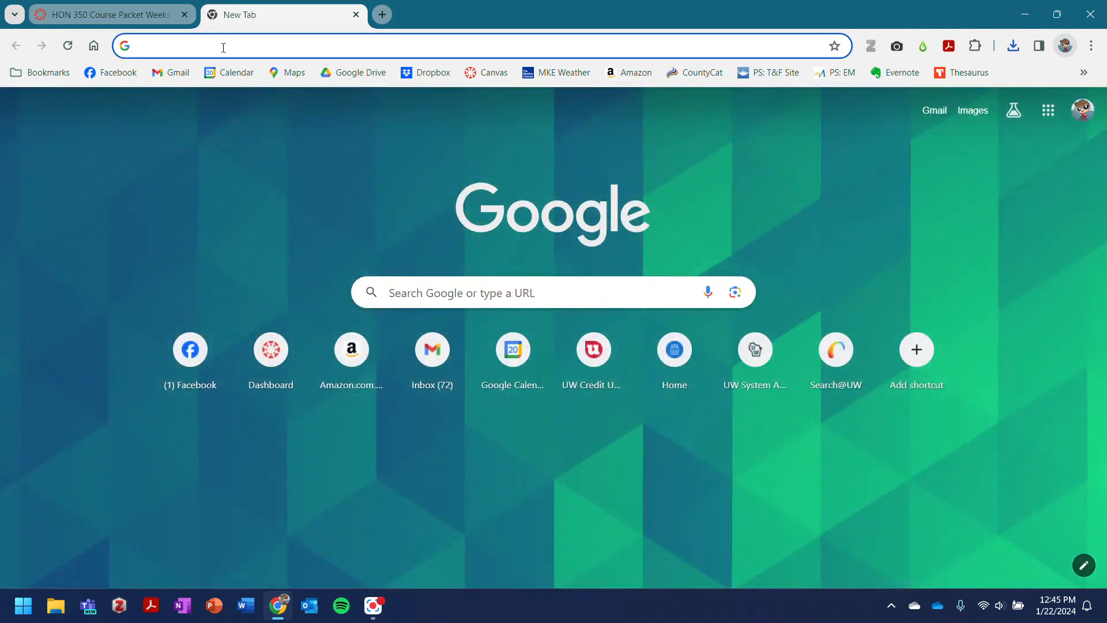
pyautogui.write('adob')
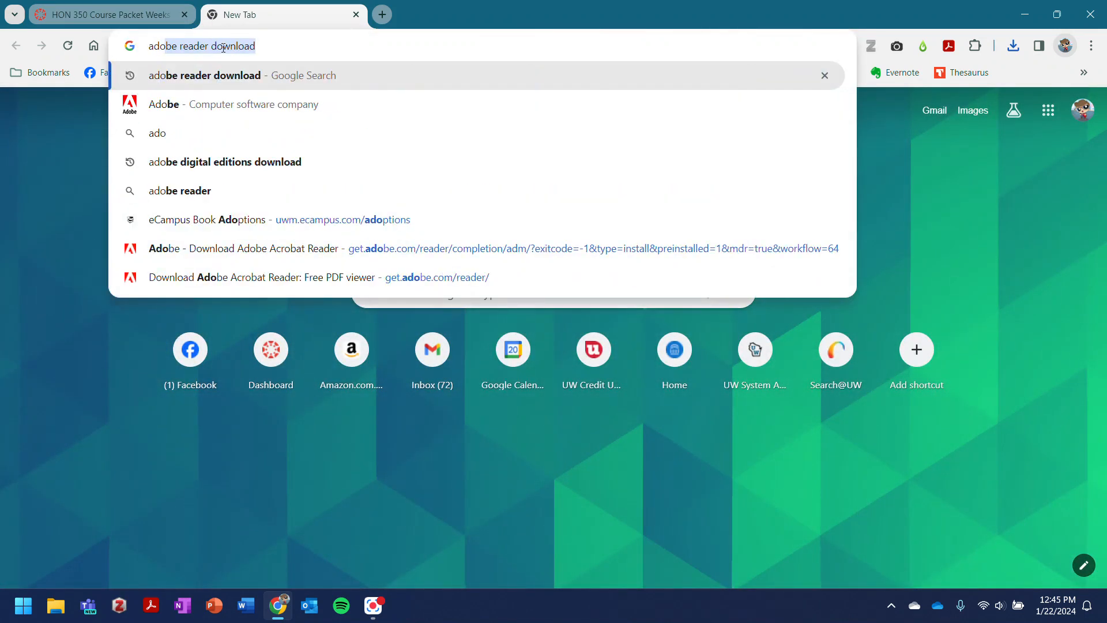
pyautogui.write('e')
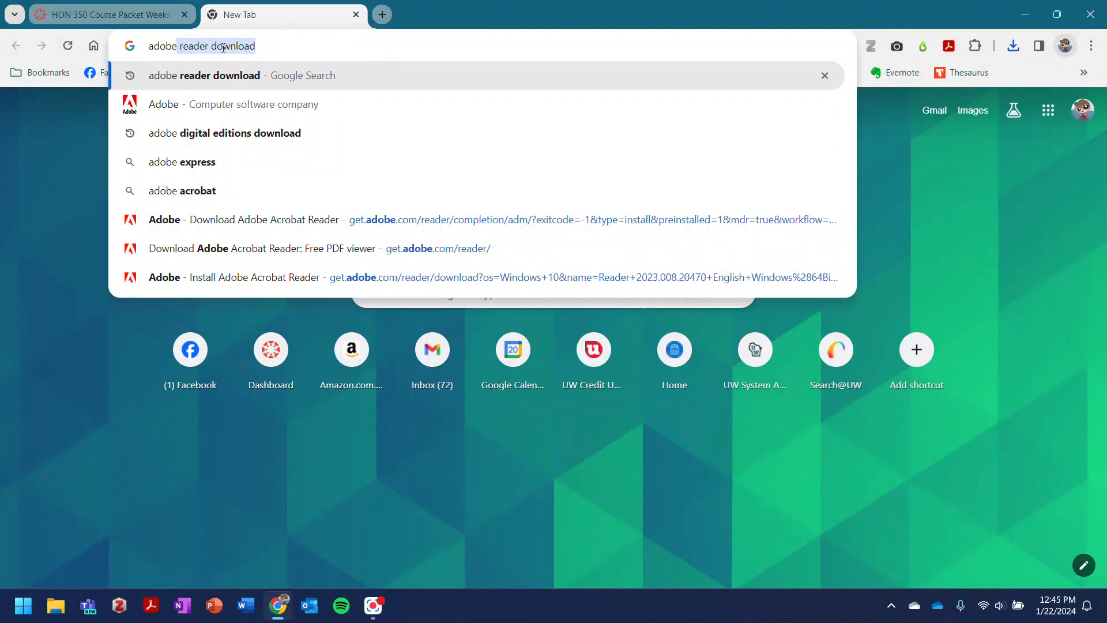
pyautogui.click(241, 81)
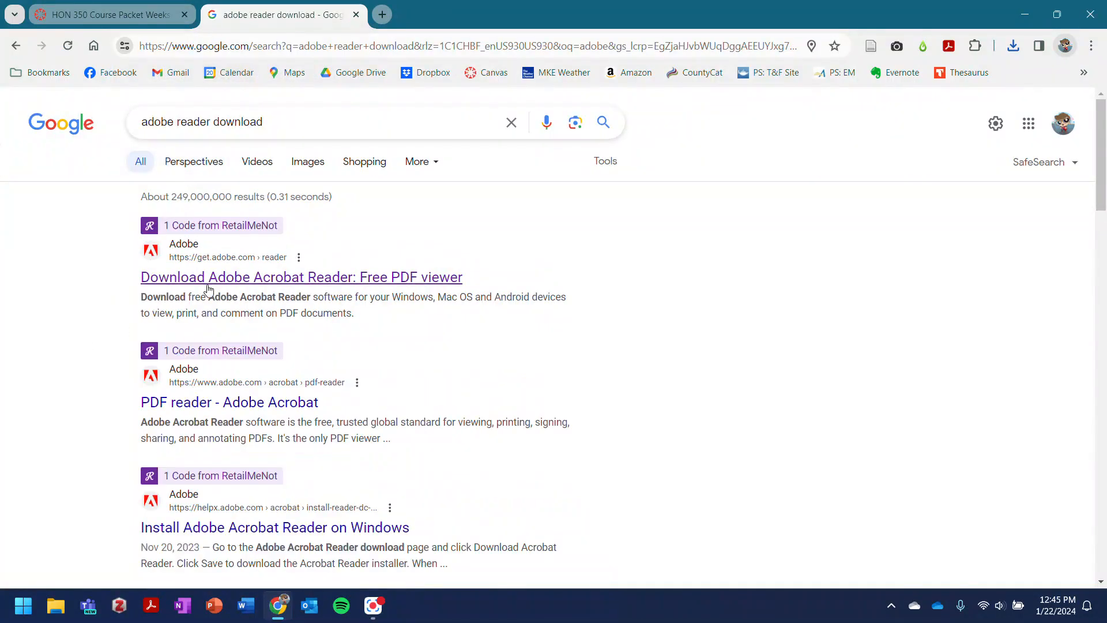
pyautogui.click(209, 281)
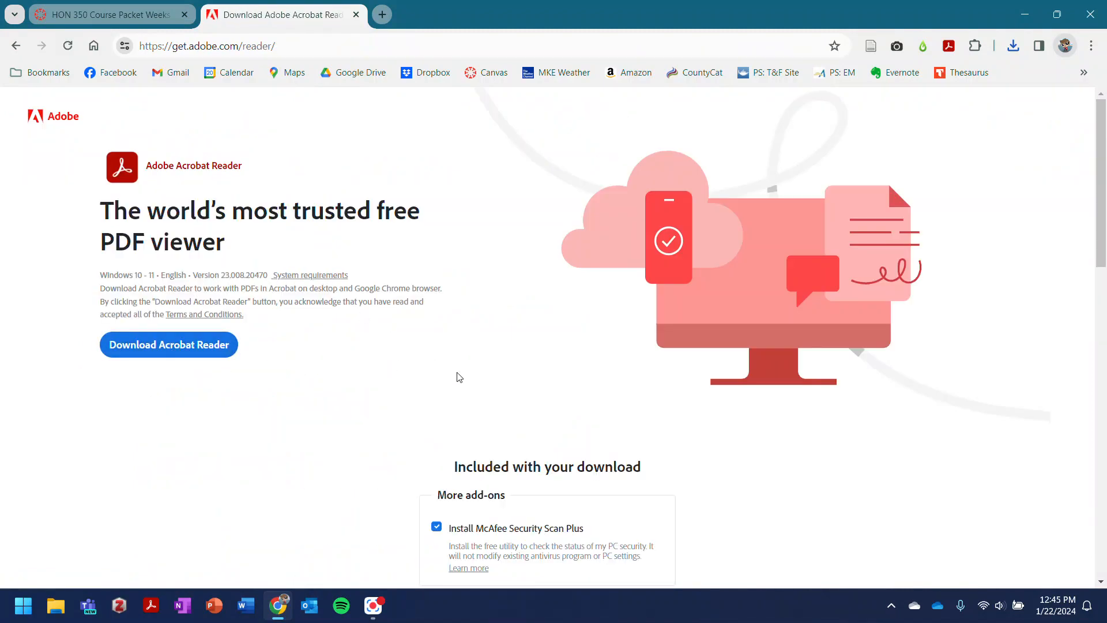
pyautogui.scroll(-2, 459, 377)
pyautogui.click(439, 399)
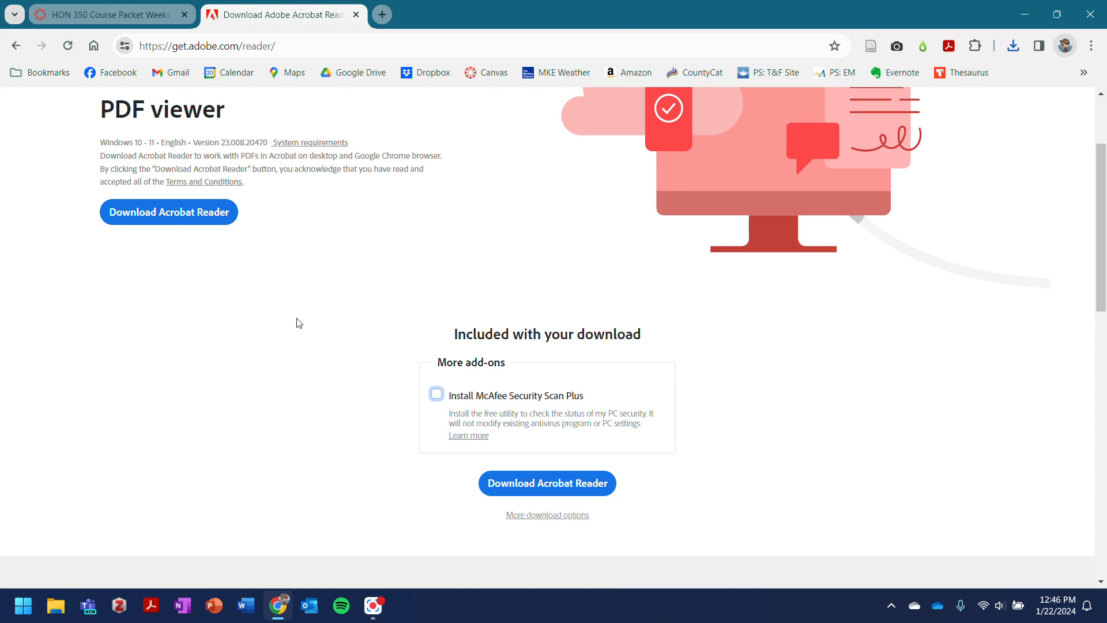
# Switch to Adobe Acrobat in a maximized window and open the recent file HON 350 Course Packet Weeks 1-3 Spring 2024
pyautogui.click(159, 611)
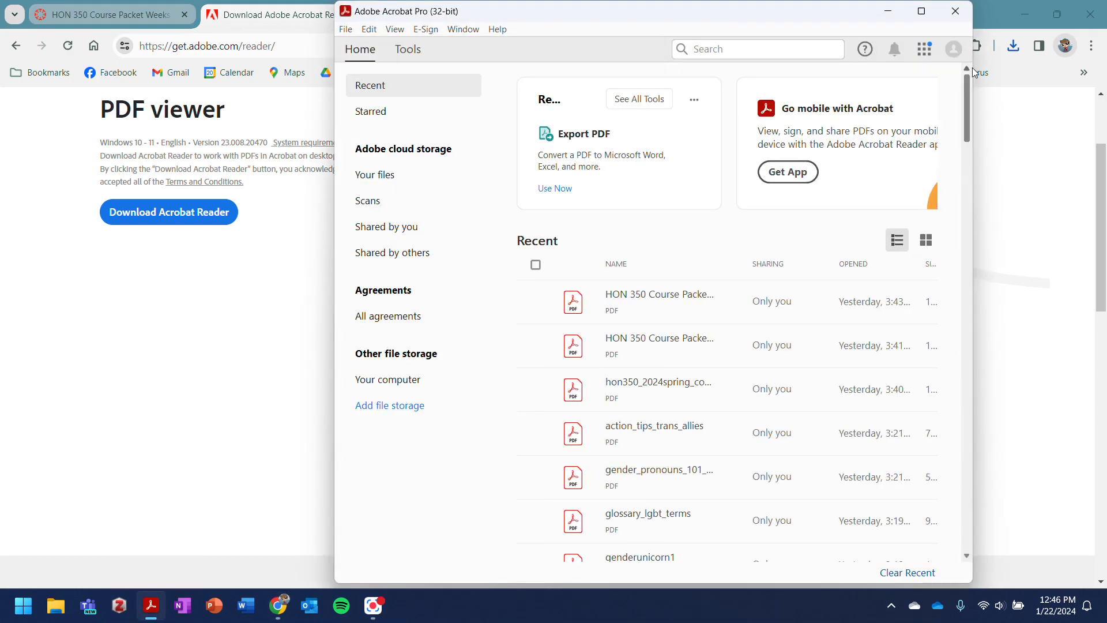
pyautogui.click(922, 11)
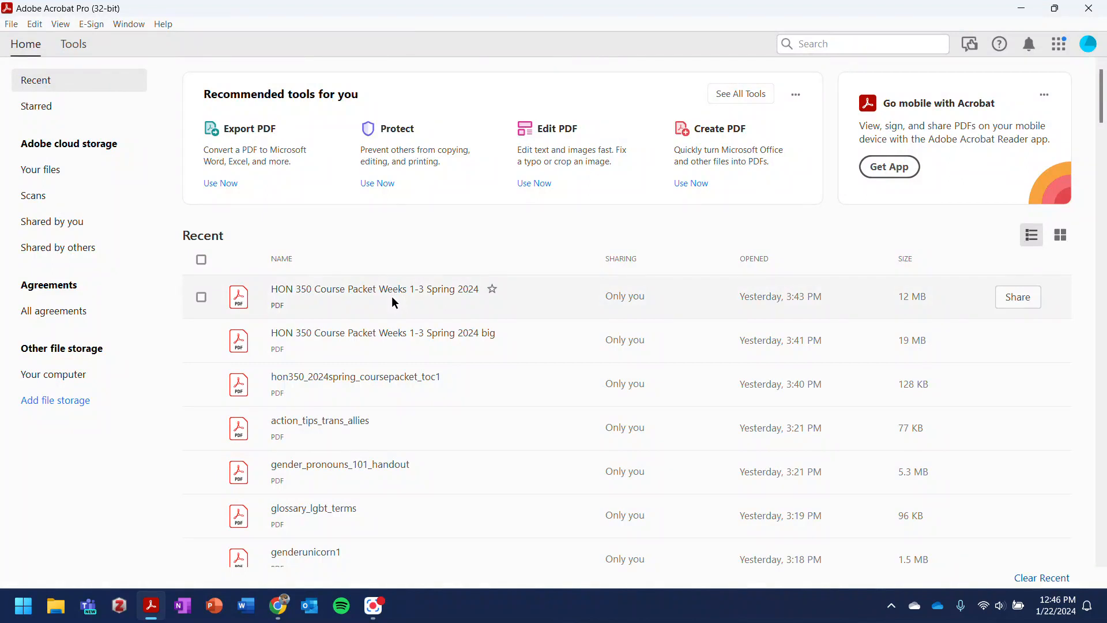
pyautogui.click(392, 297)
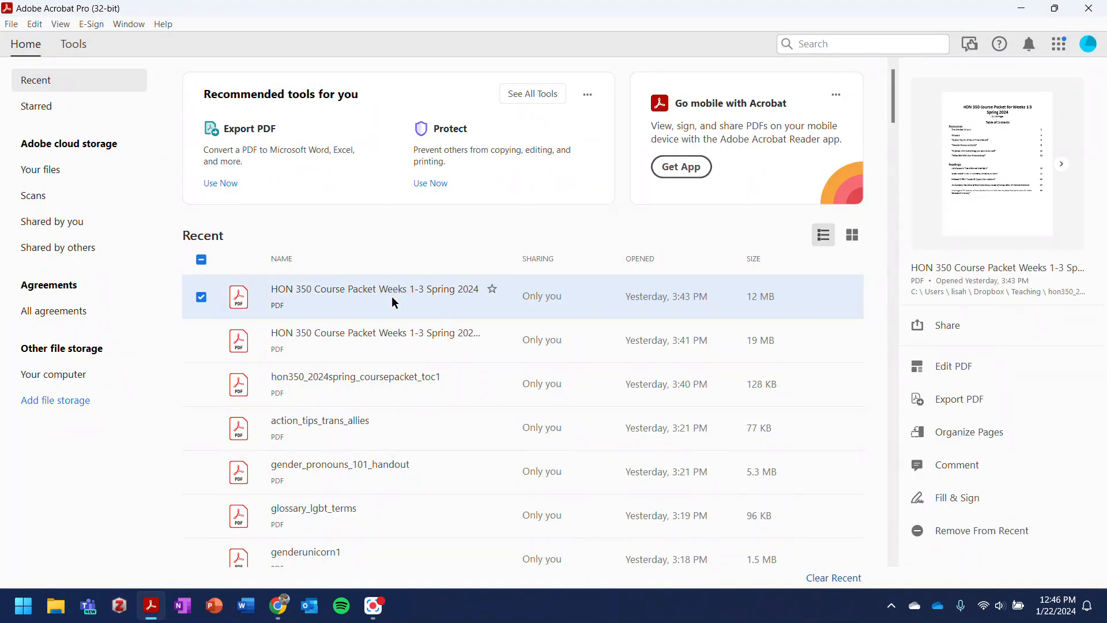
pyautogui.doubleClick(392, 296)
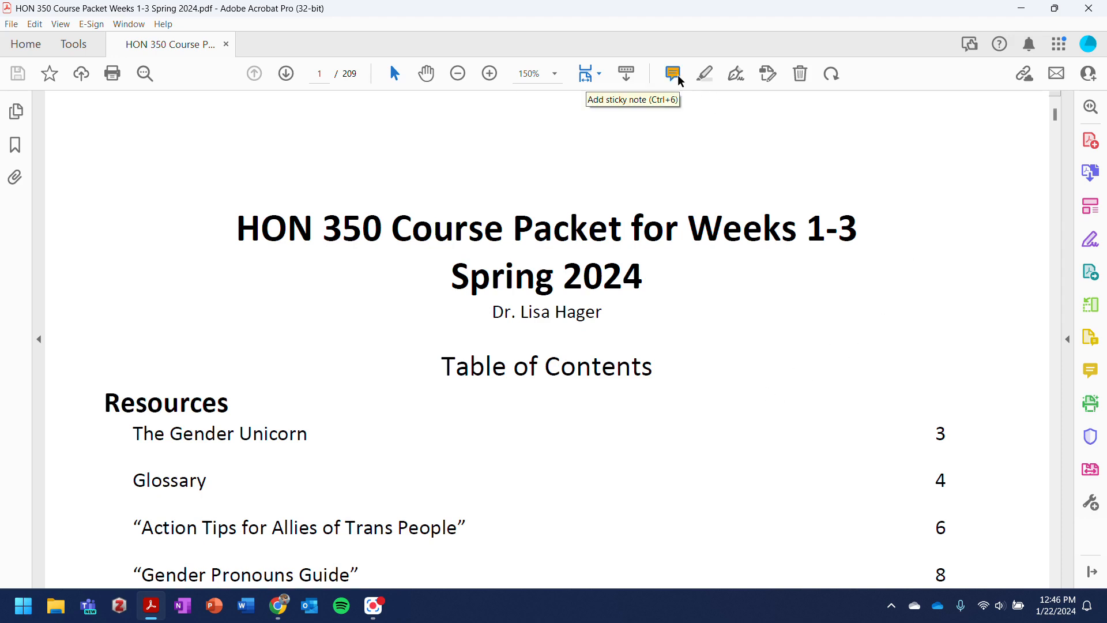
# Display the full set of commenting tools for the course packet and close it again
pyautogui.click(1095, 382)
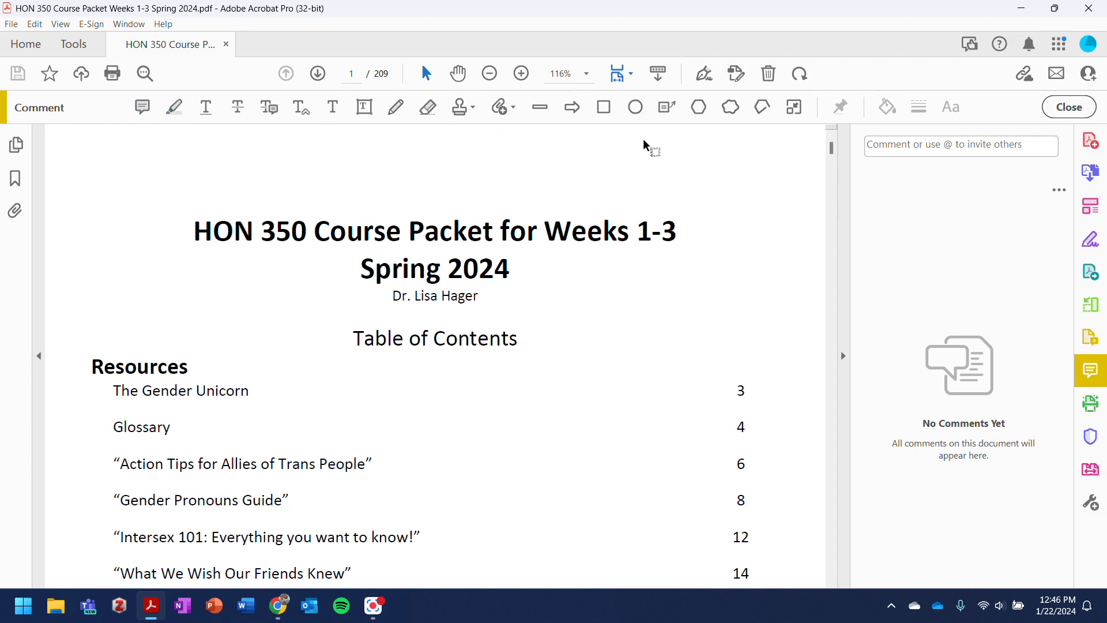
pyautogui.click(1070, 106)
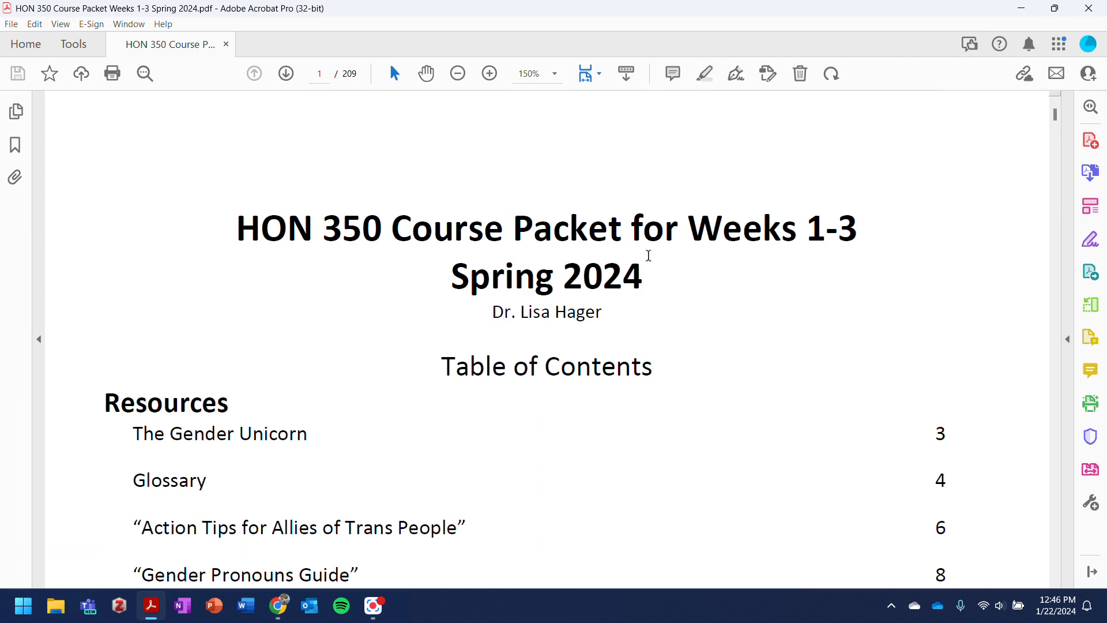
# Look past the table of contents and go to page 50 of the course packet
pyautogui.scroll(-10, 647, 254)
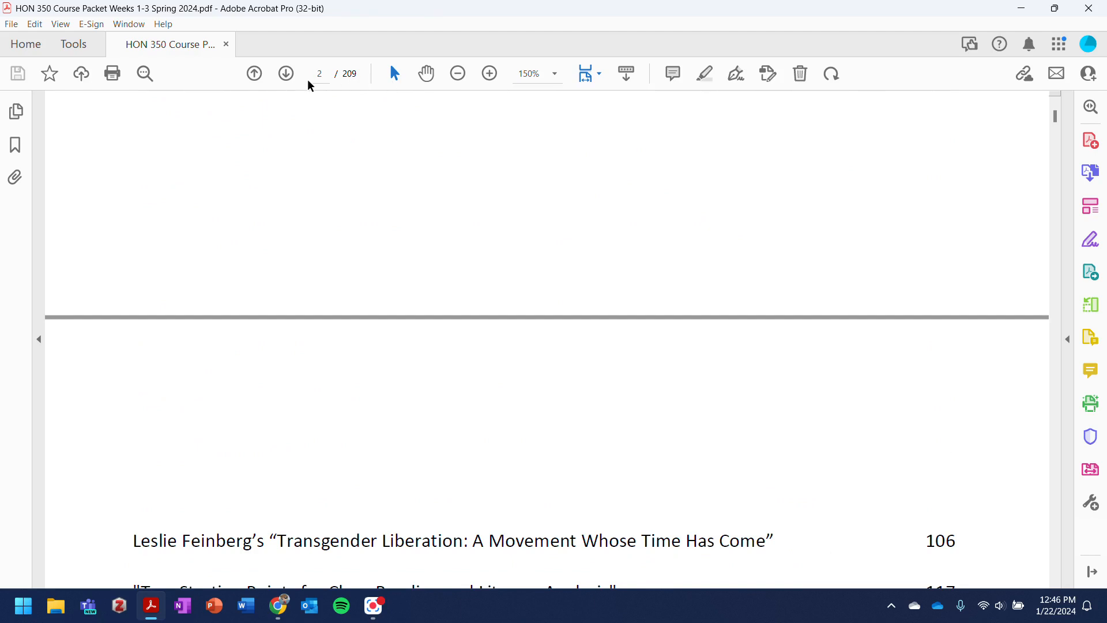
pyautogui.click(326, 76)
pyautogui.write('50')
pyautogui.press('Return')
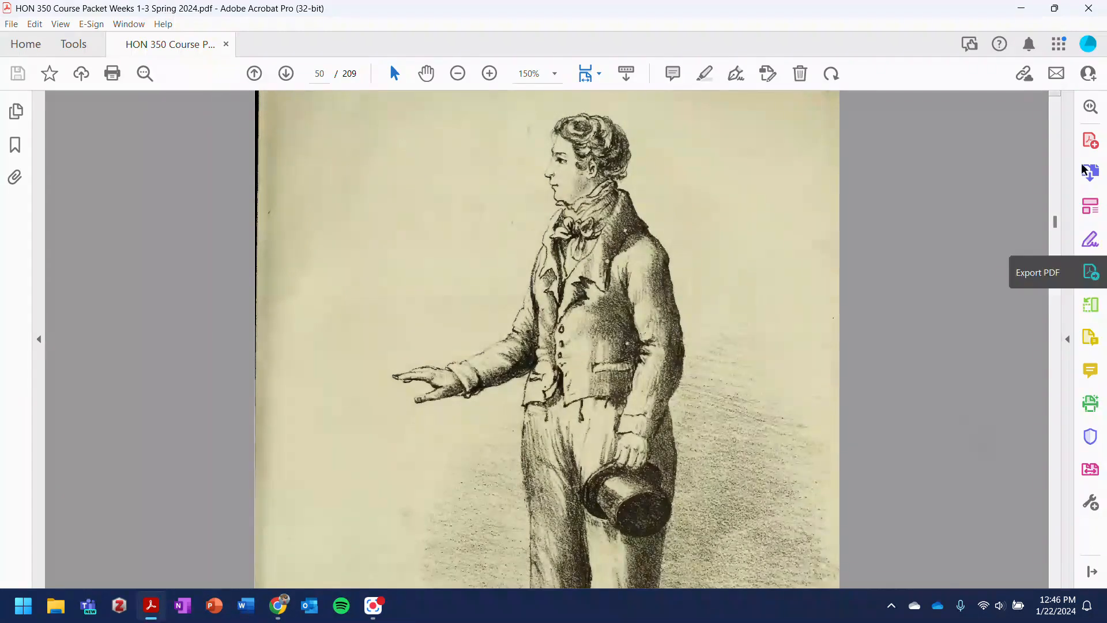
# On page 138, highlight the text from "Pulitzer prize–winning author Willa Cather" through "endured an obscenity trial"
pyautogui.moveTo(1059, 224); pyautogui.dragTo(1043, 417)
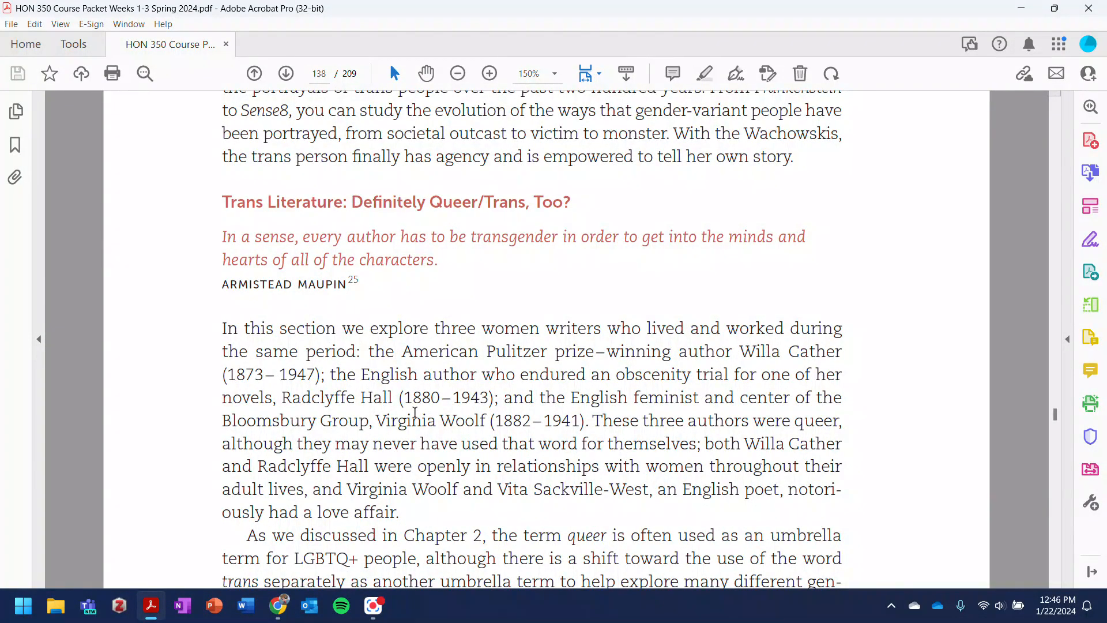
pyautogui.scroll(-4, 415, 412)
pyautogui.scroll(2, 415, 413)
pyautogui.scroll(-3, 414, 413)
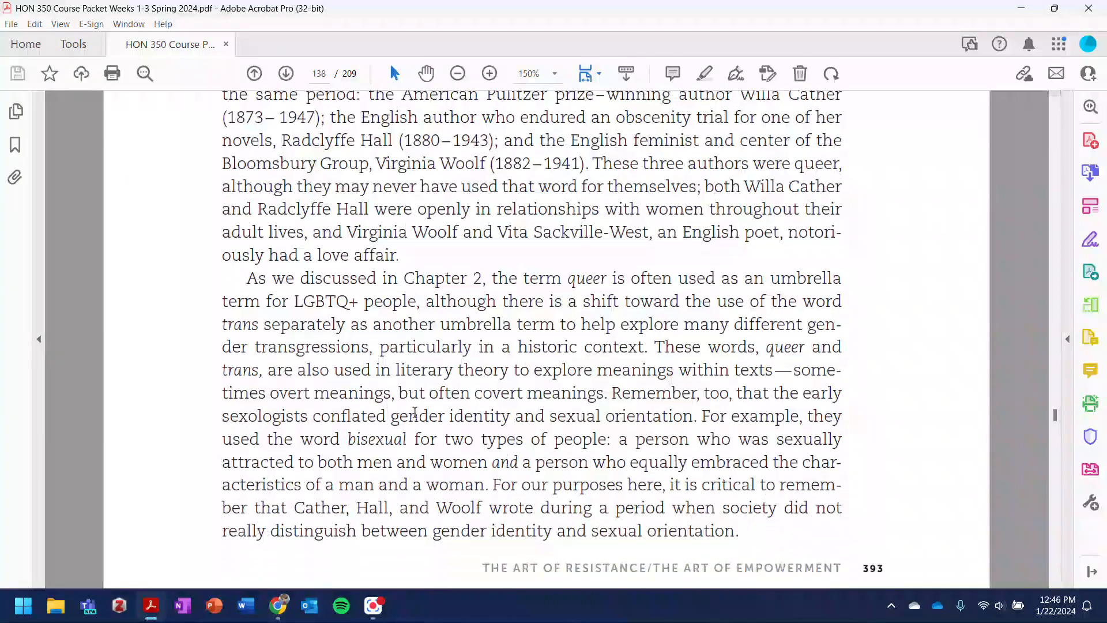
pyautogui.scroll(1, 414, 412)
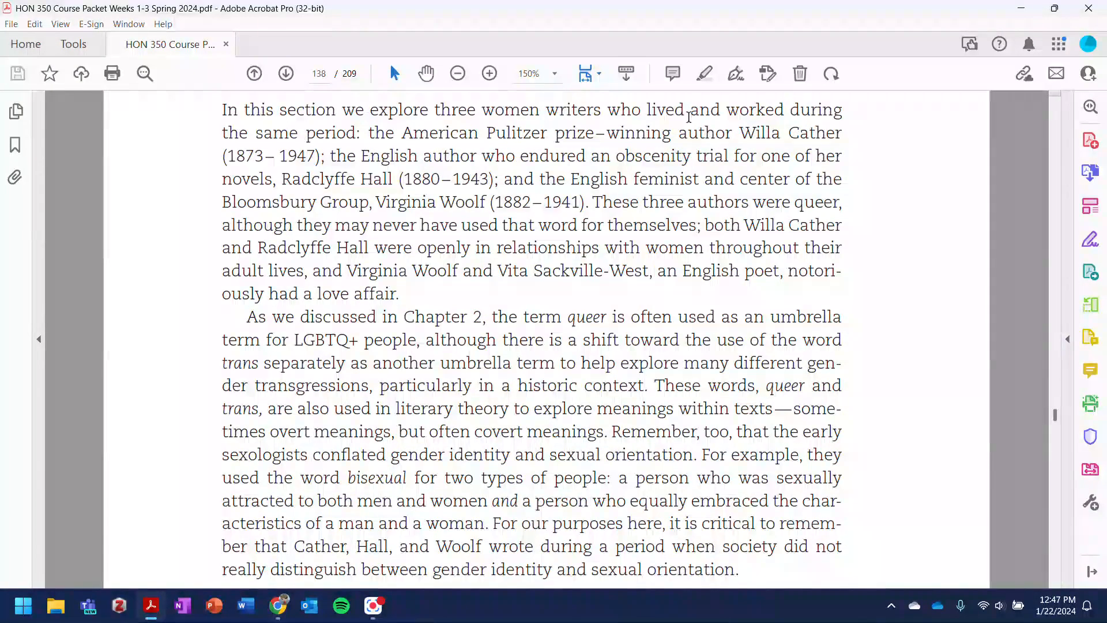
pyautogui.click(706, 82)
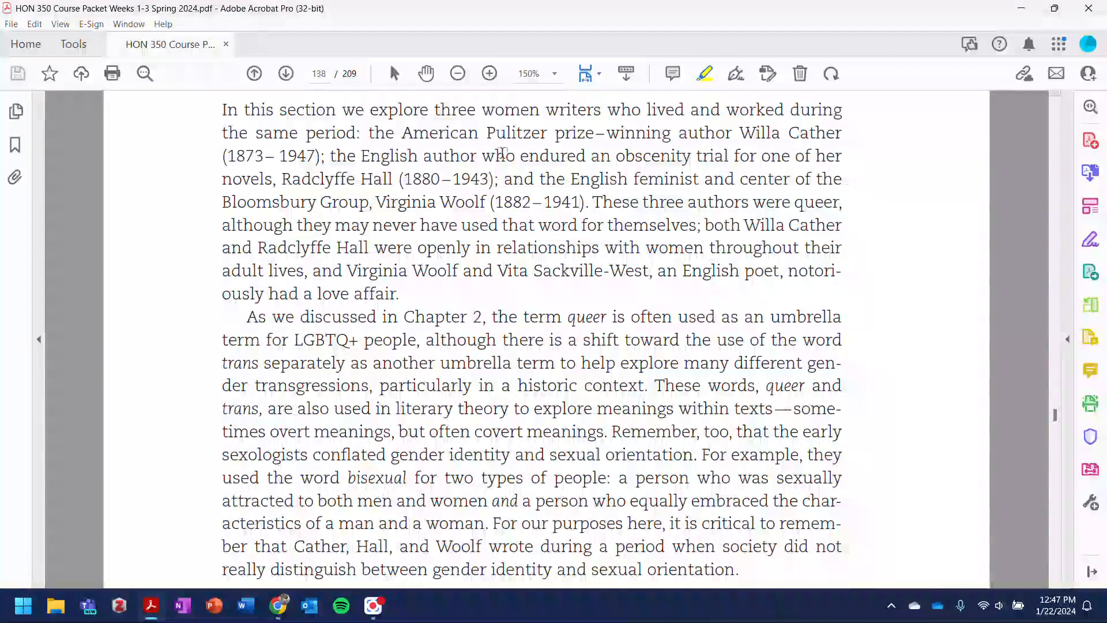
pyautogui.moveTo(481, 133); pyautogui.dragTo(711, 159)
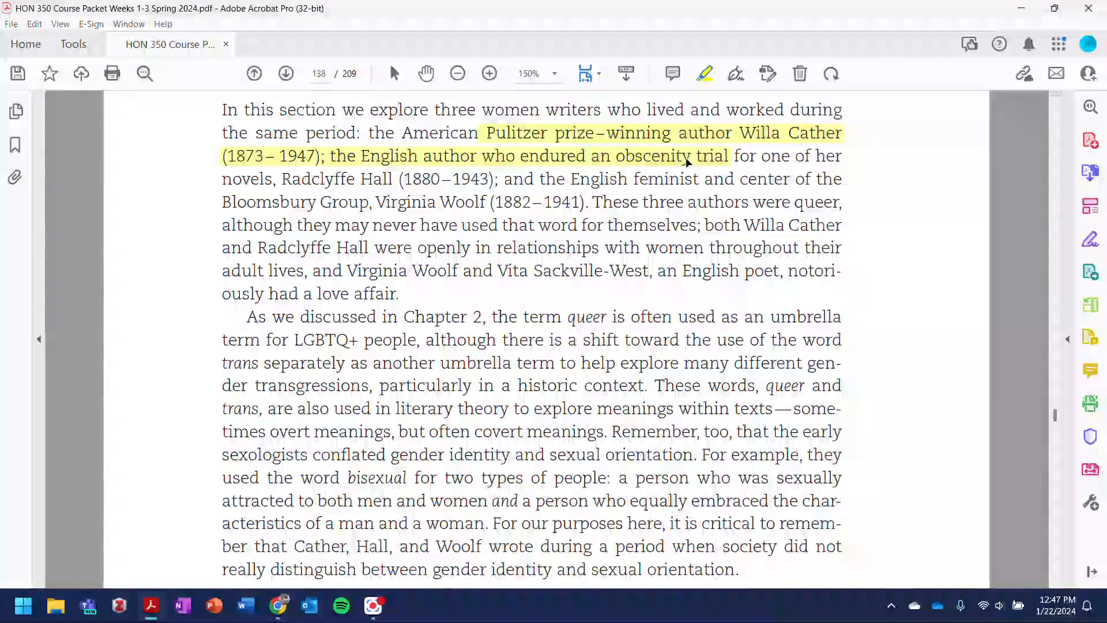
# Examine the colour choices in the new highlight's properties and leave them without applying a change
pyautogui.rightClick(687, 163)
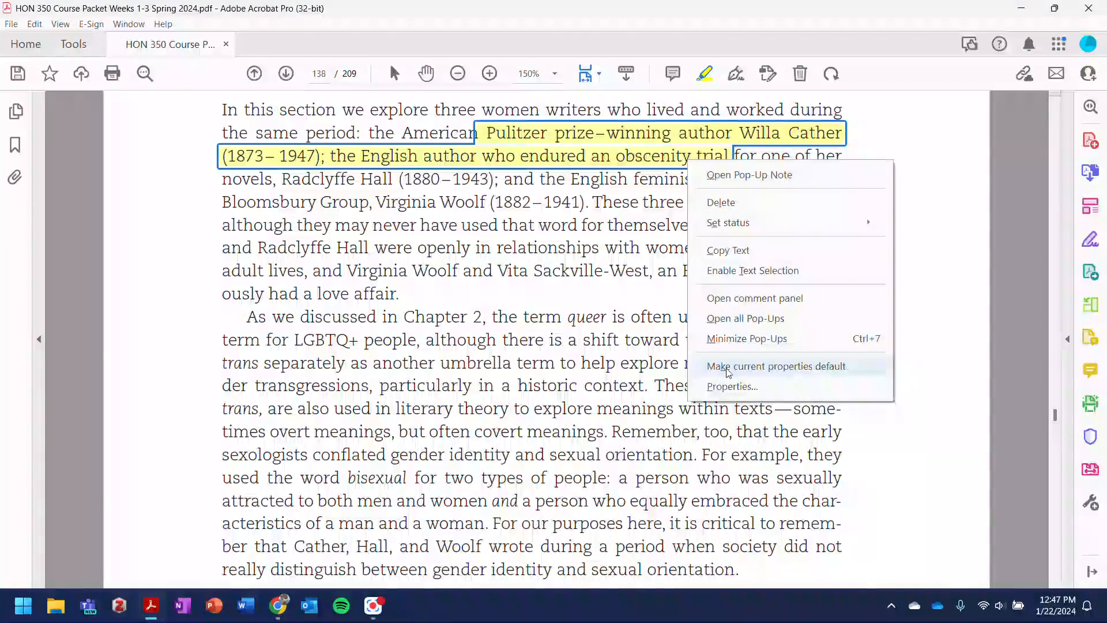
pyautogui.click(724, 388)
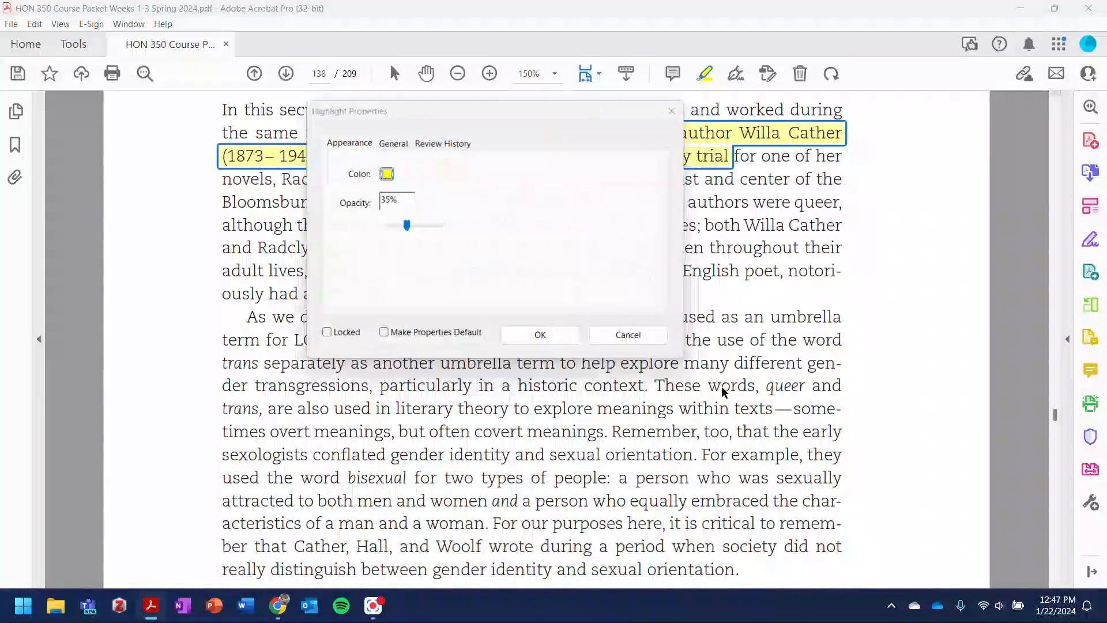
pyautogui.click(391, 178)
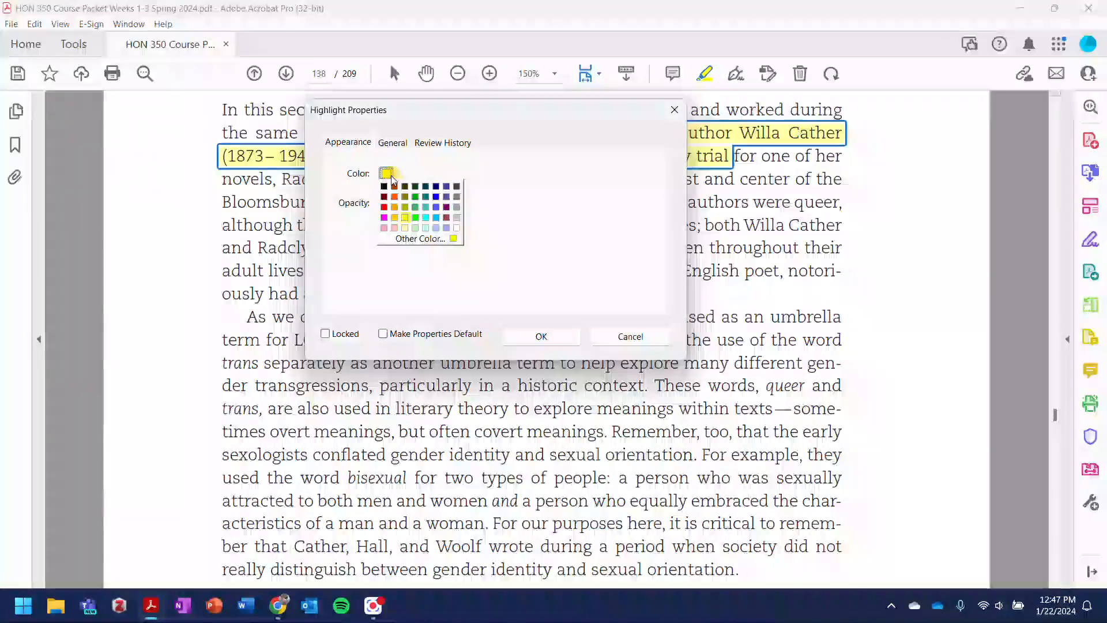
pyautogui.click(632, 342)
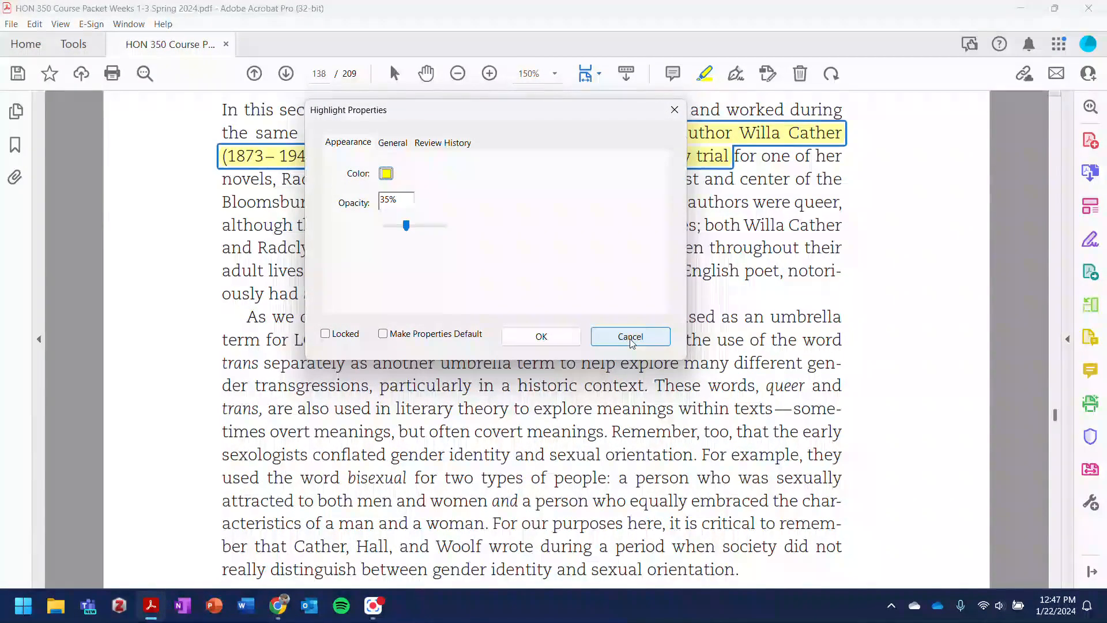
pyautogui.click(632, 342)
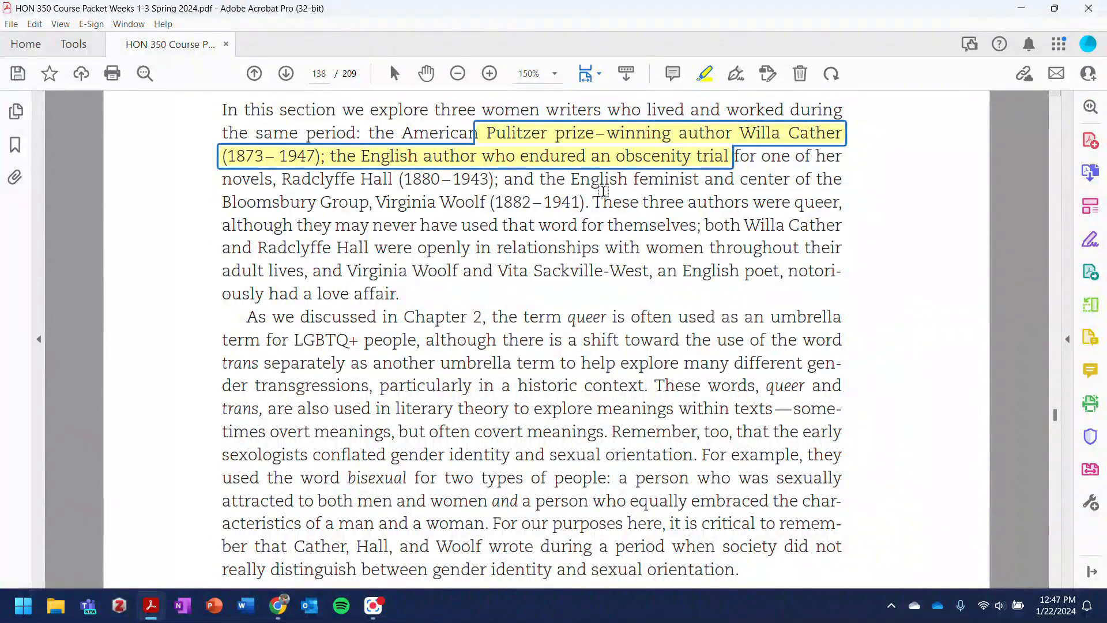
# Post a sticky note reading "This is a note" beside the first full paragraph on page 138 and show the comments list
pyautogui.click(673, 76)
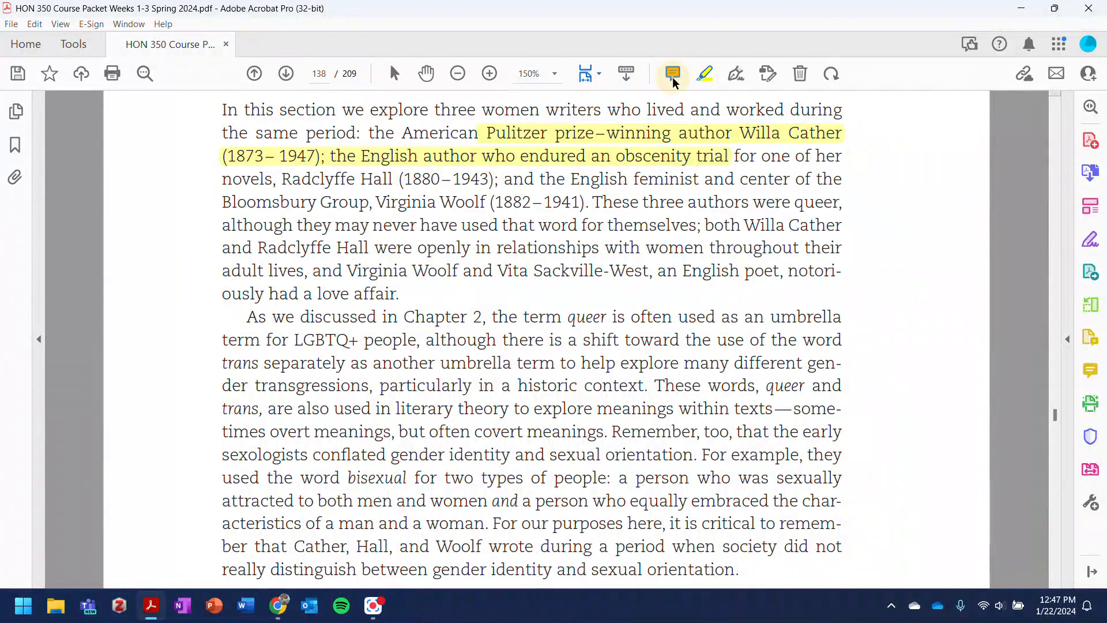
pyautogui.click(853, 203)
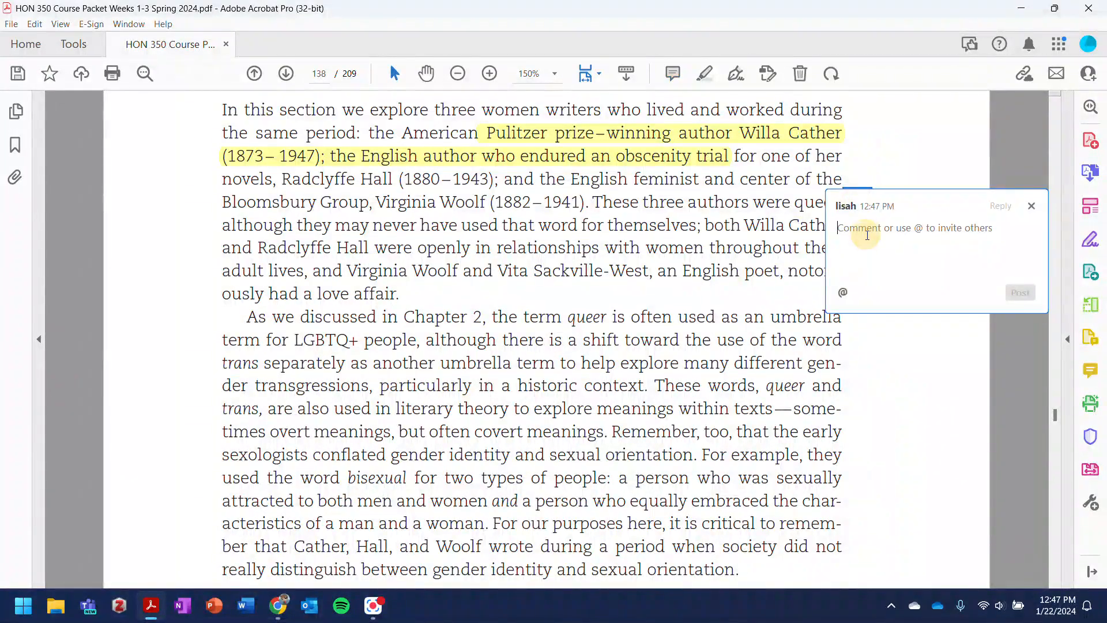
pyautogui.write('This is a note')
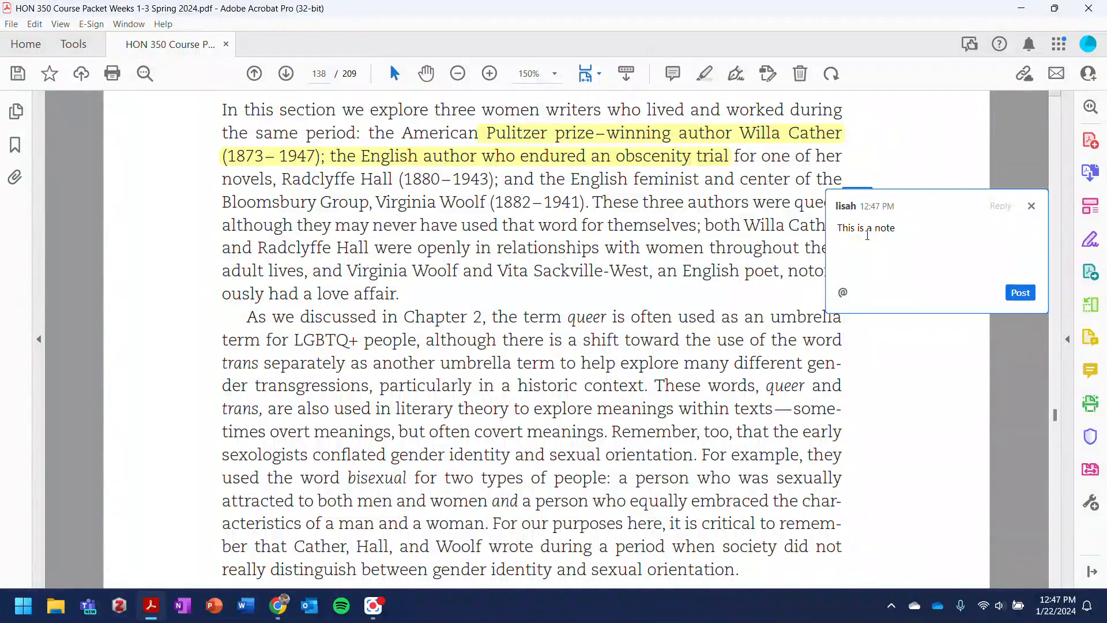
pyautogui.click(1019, 293)
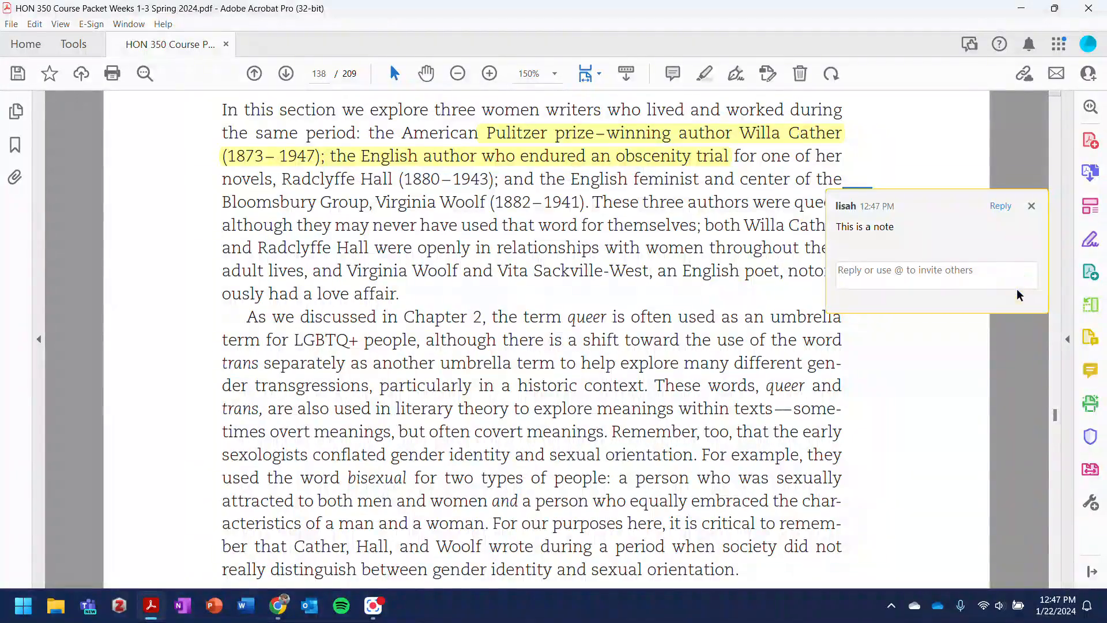
pyautogui.click(923, 375)
pyautogui.moveTo(863, 195)
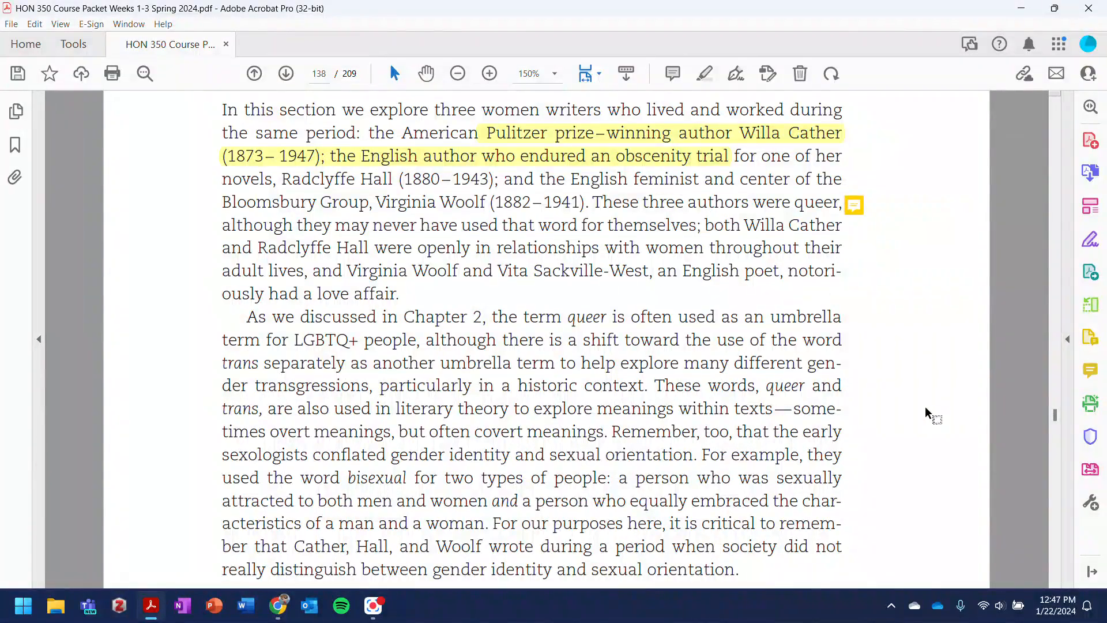
pyautogui.click(1096, 373)
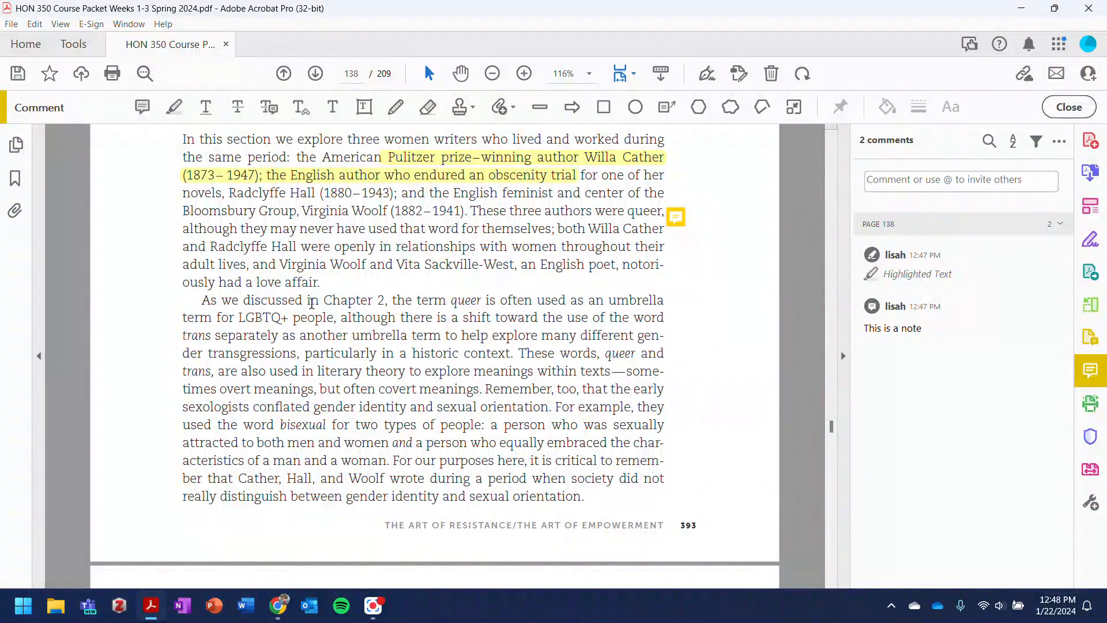
# Start saving the annotated PDF under a different folder on the computer and browse to the personal user folder
pyautogui.click(11, 25)
pyautogui.click(46, 154)
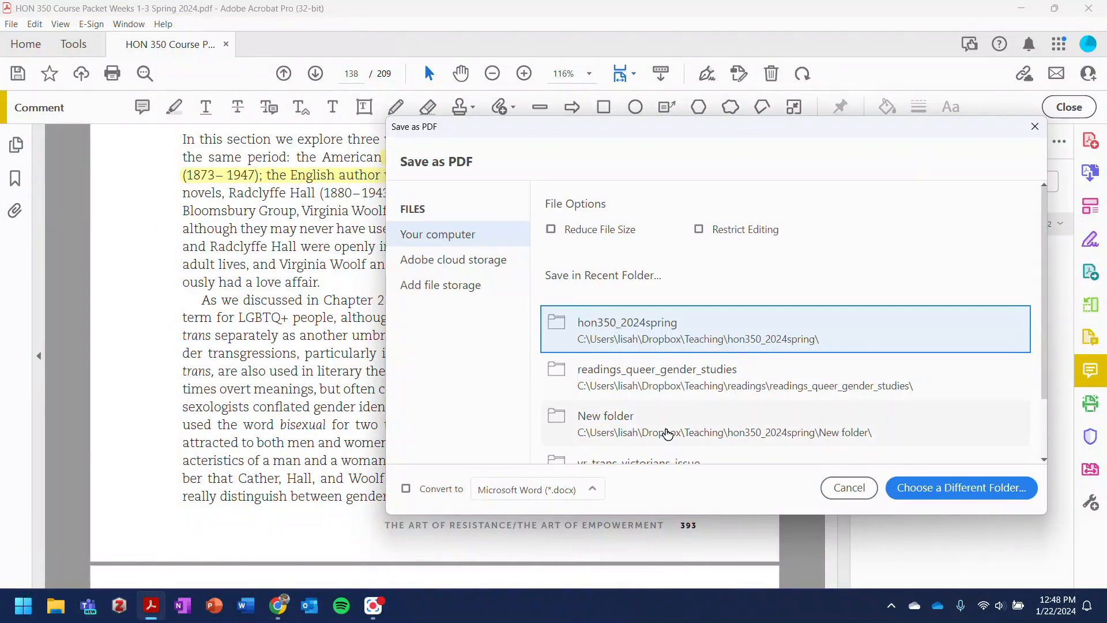
pyautogui.click(932, 488)
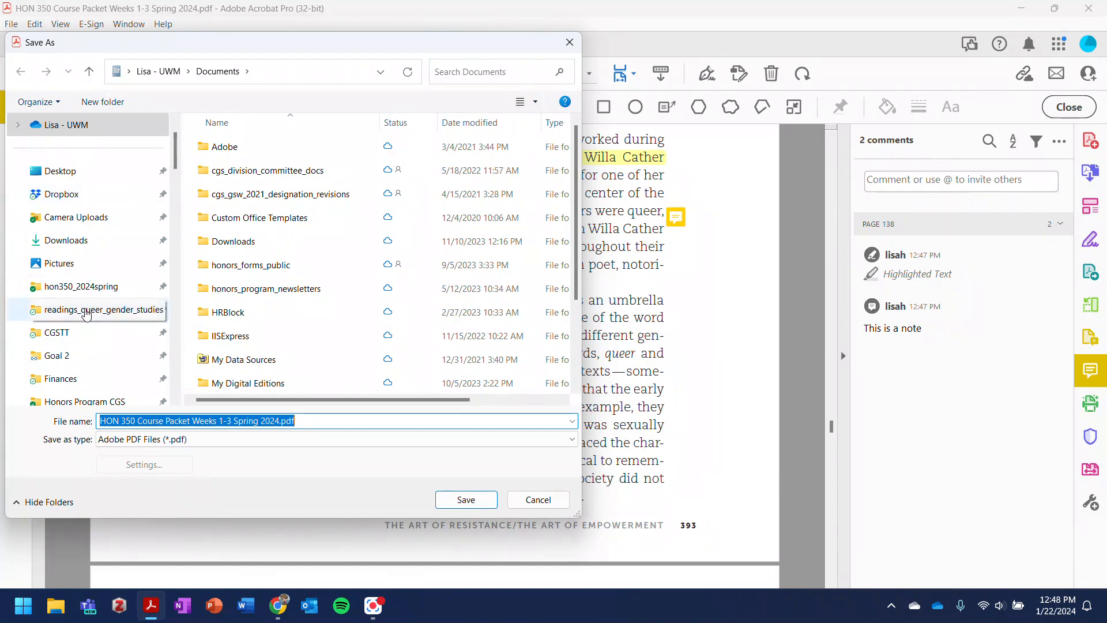
pyautogui.scroll(-10, 98, 294)
pyautogui.scroll(5, 107, 305)
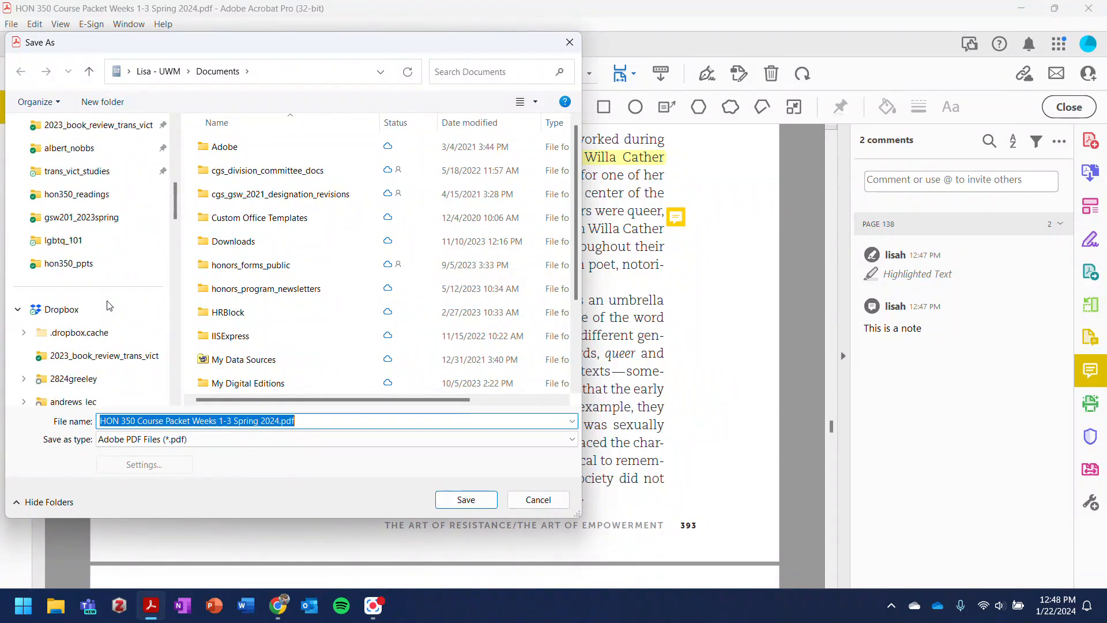
pyautogui.scroll(-2, 110, 306)
pyautogui.click(18, 171)
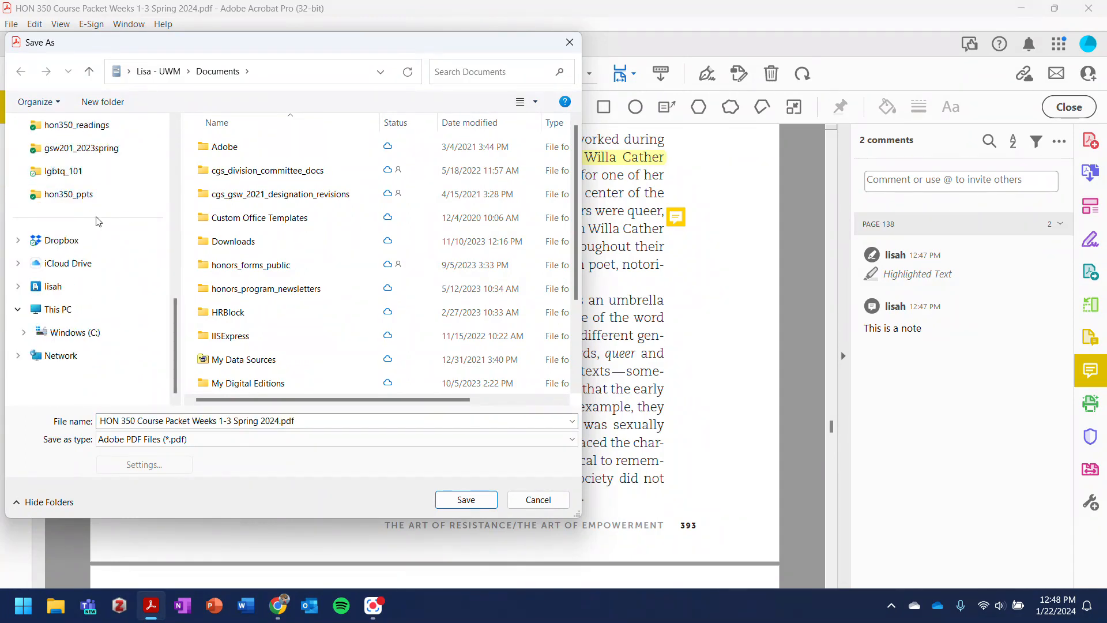
pyautogui.click(71, 285)
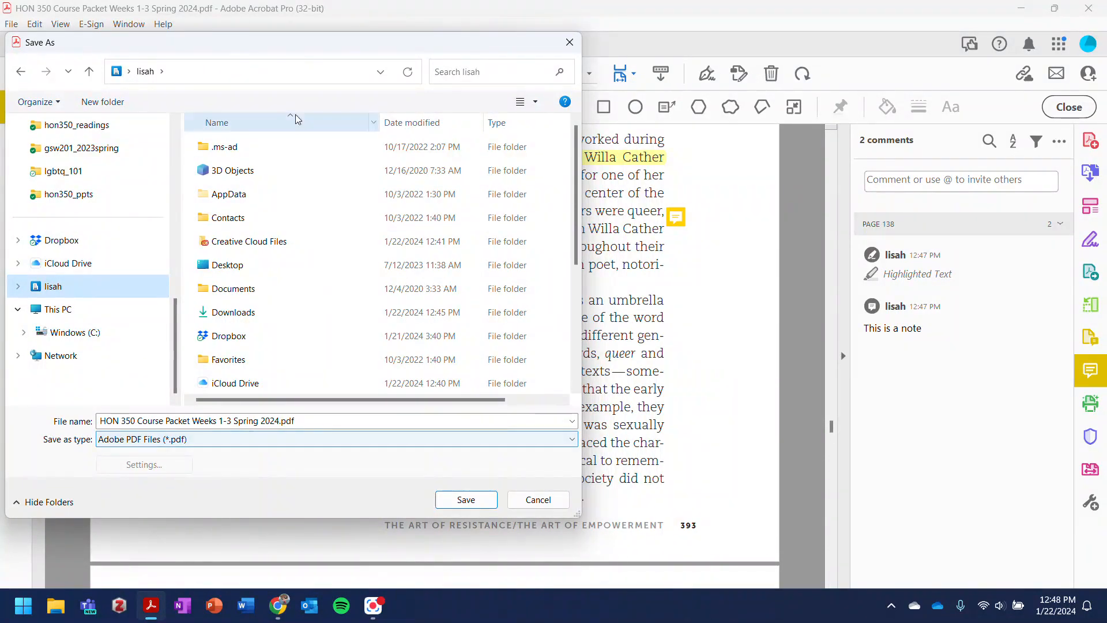
# Create a folder named "Name of my class" in the user folder and save the PDF in it as HON 350 Course Packet Weeks 1-3 Spring 2024.pdf
pyautogui.click(107, 102)
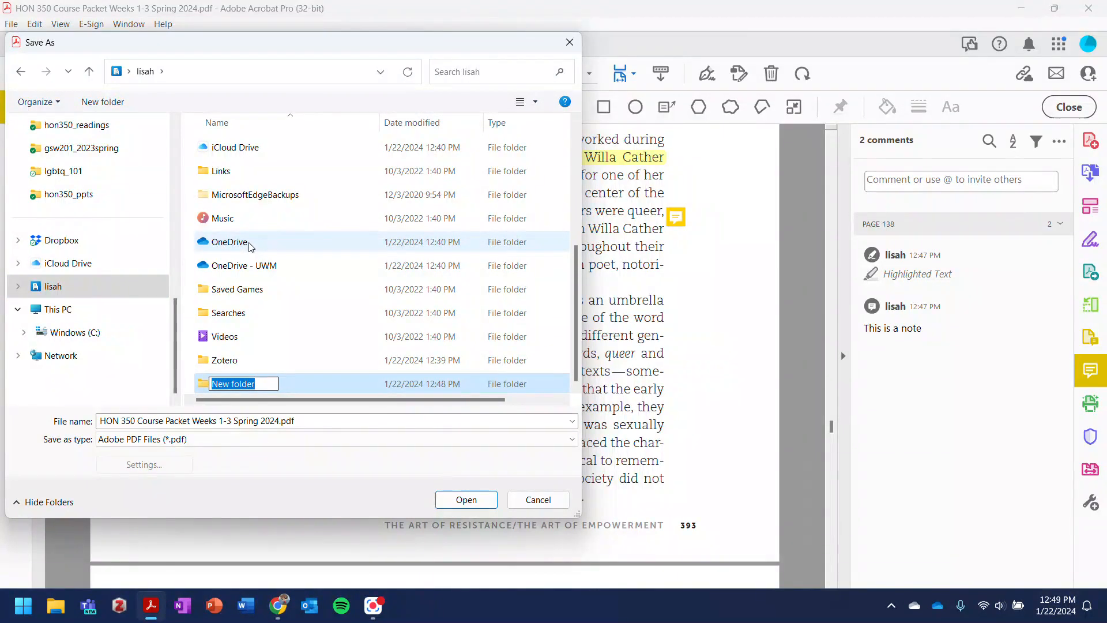
pyautogui.write('Name')
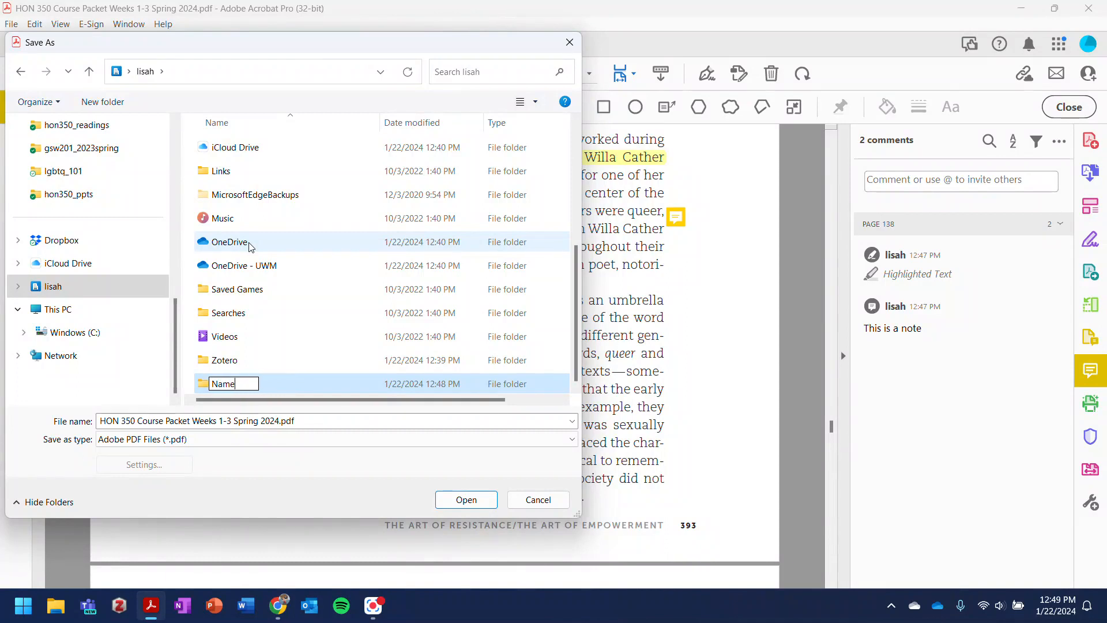
pyautogui.write(' of my class')
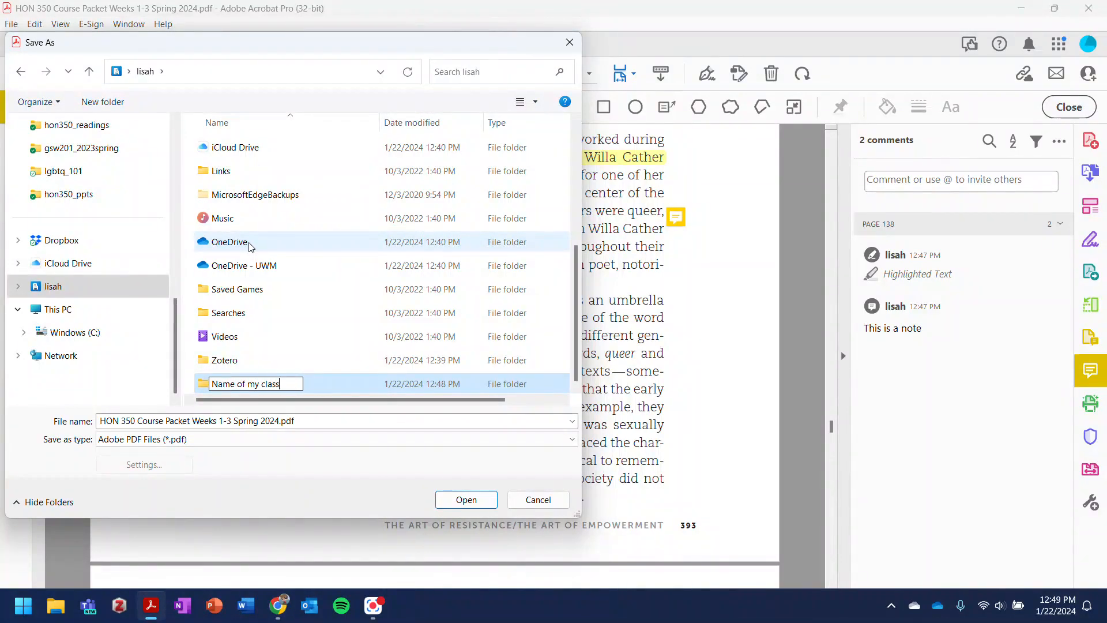
pyautogui.press('Return')
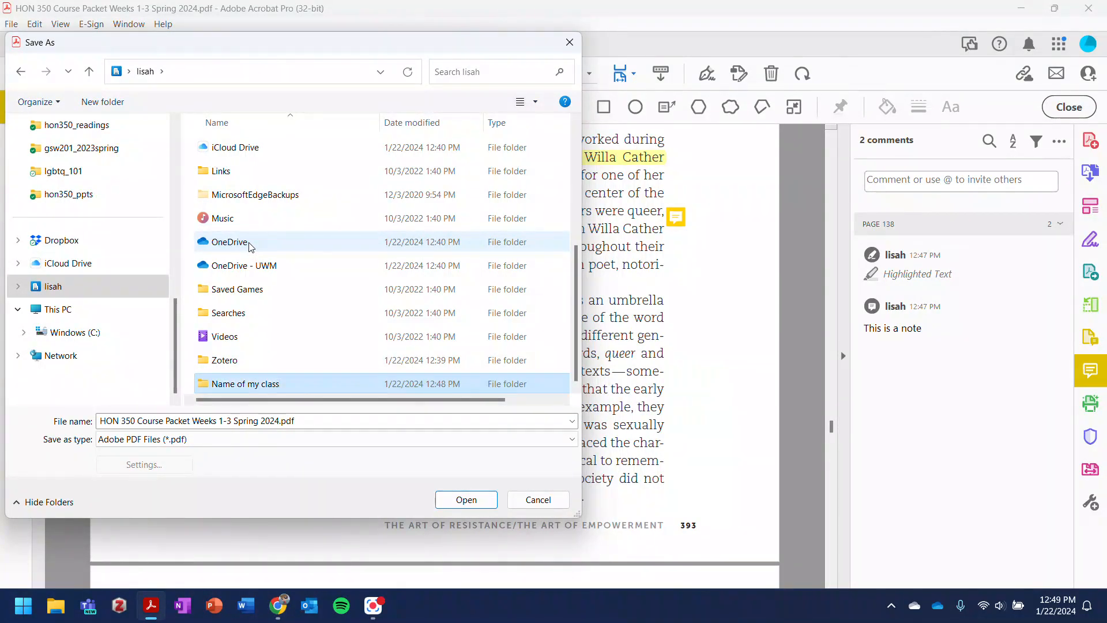
pyautogui.doubleClick(239, 383)
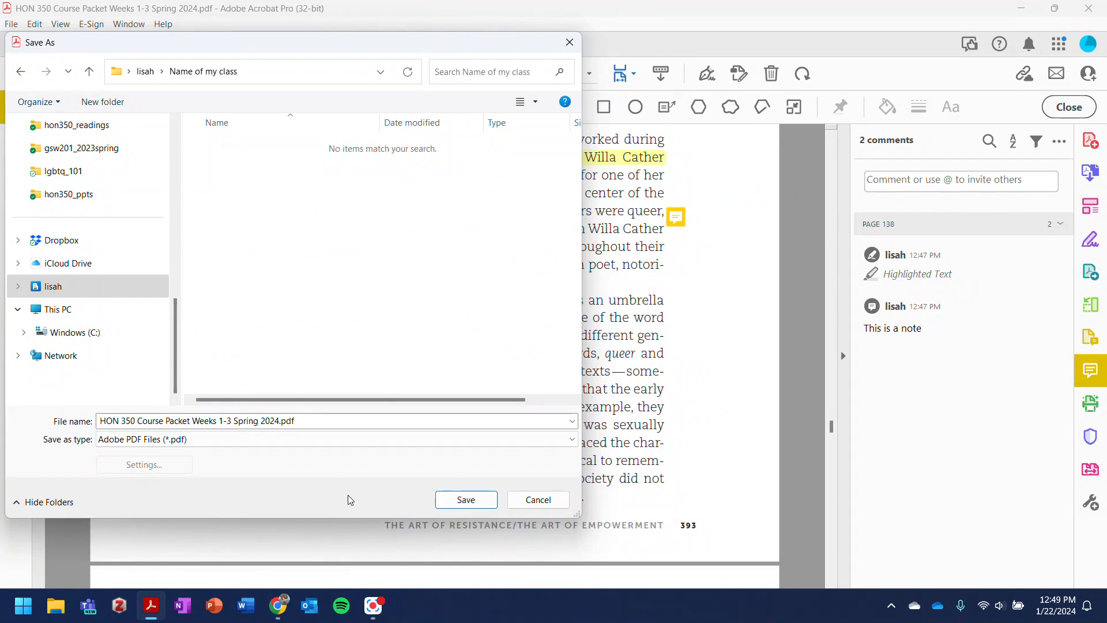
pyautogui.click(455, 499)
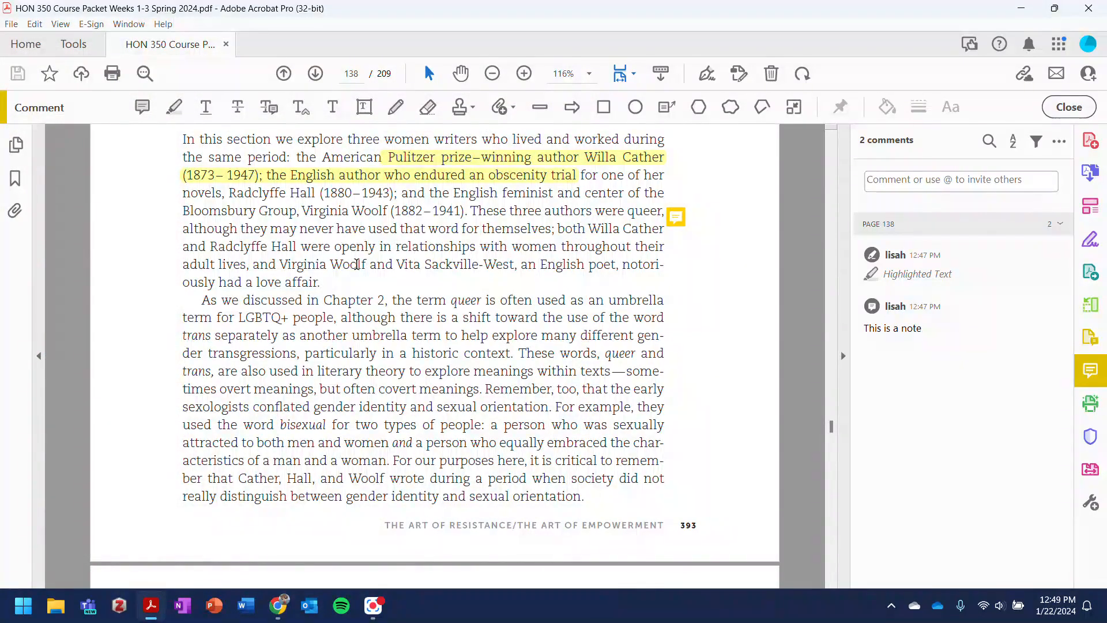
pyautogui.moveTo(692, 214)
pyautogui.click(10, 24)
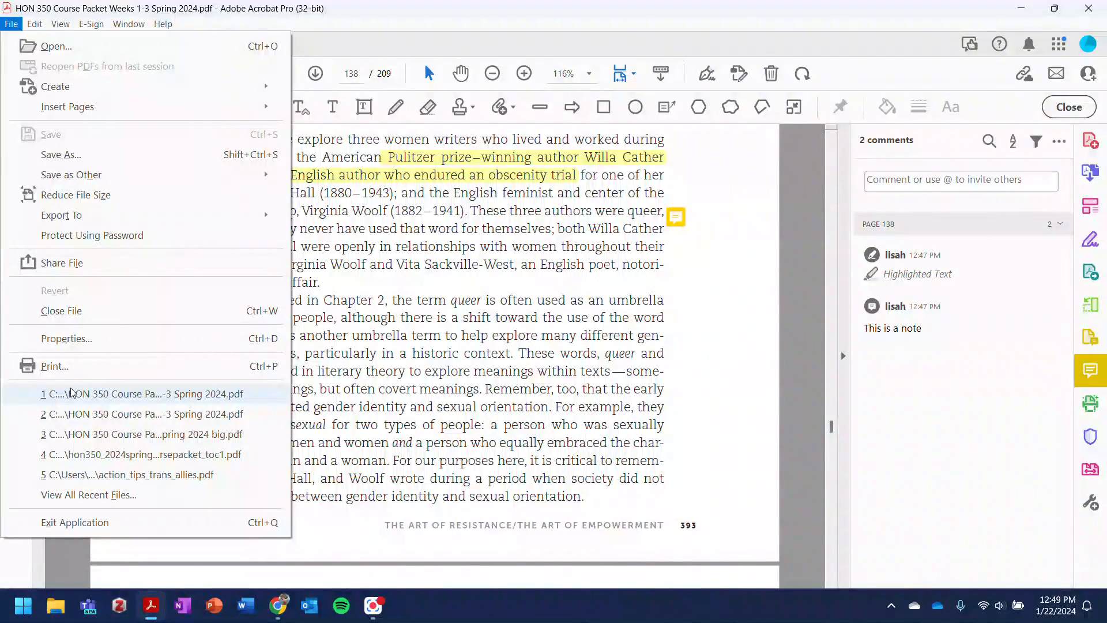
pyautogui.click(438, 378)
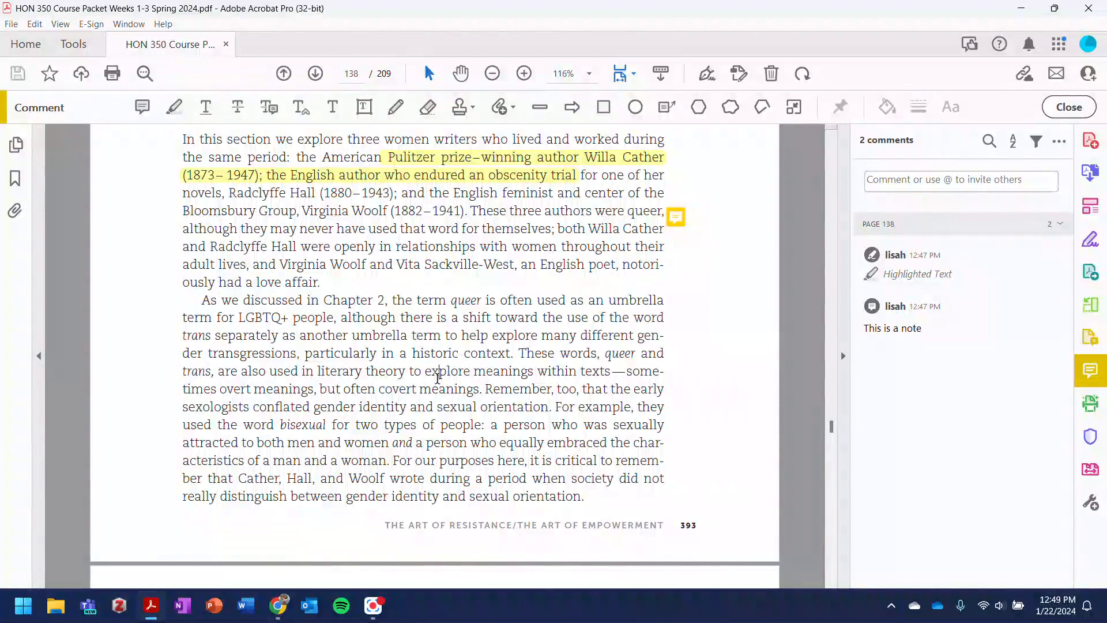